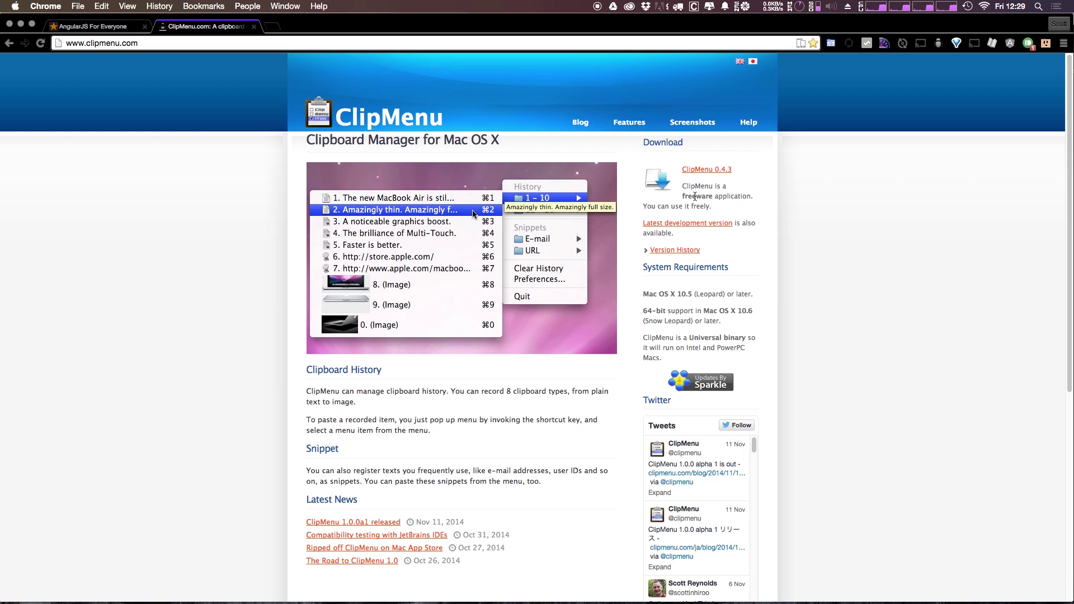
left_click(314, 43)
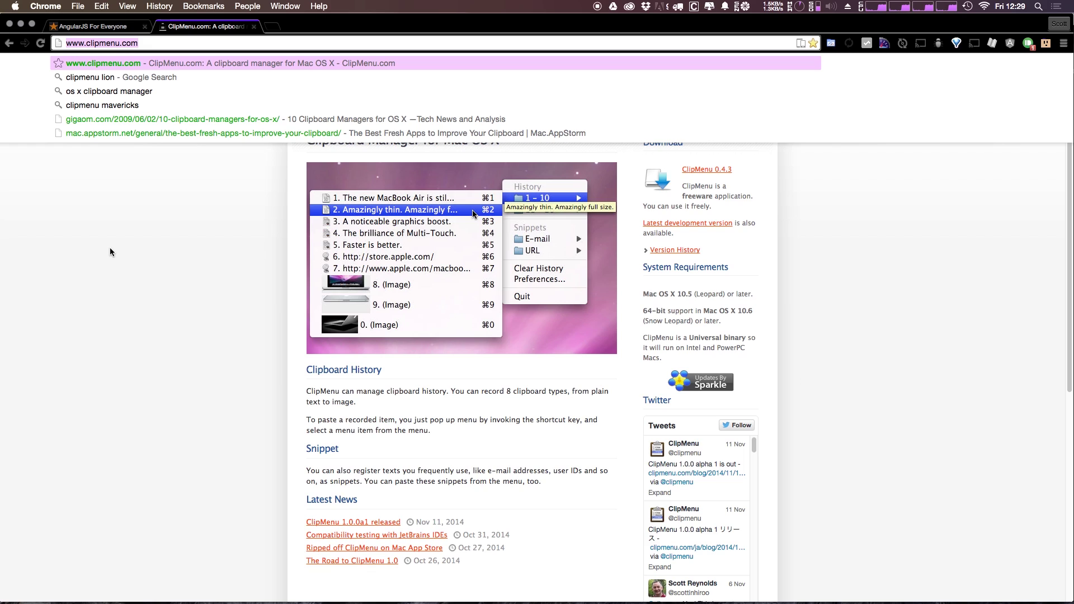
key("Escape")
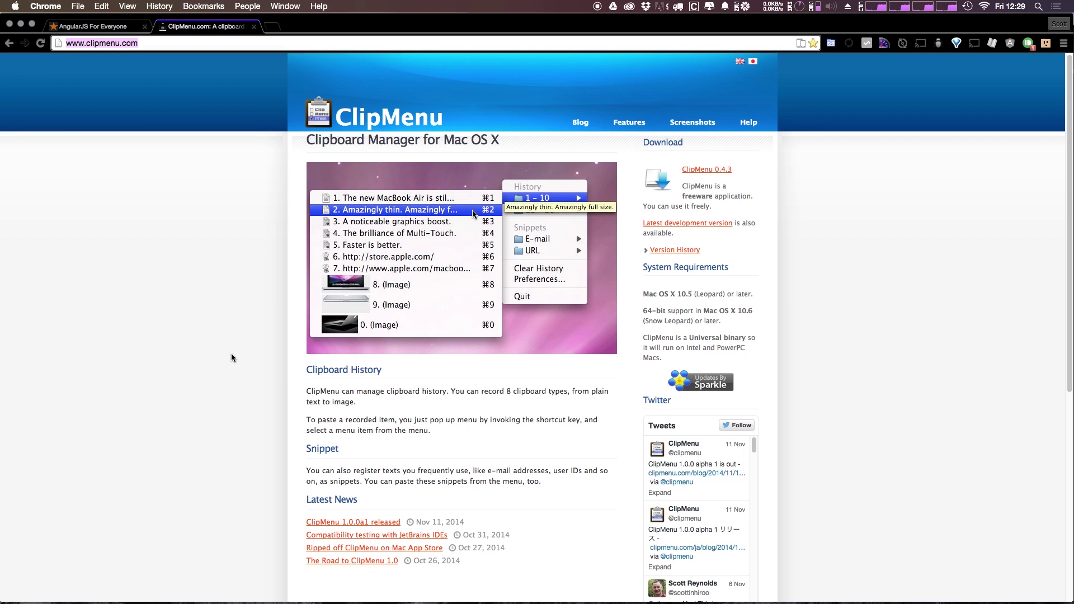
left_click(247, 344)
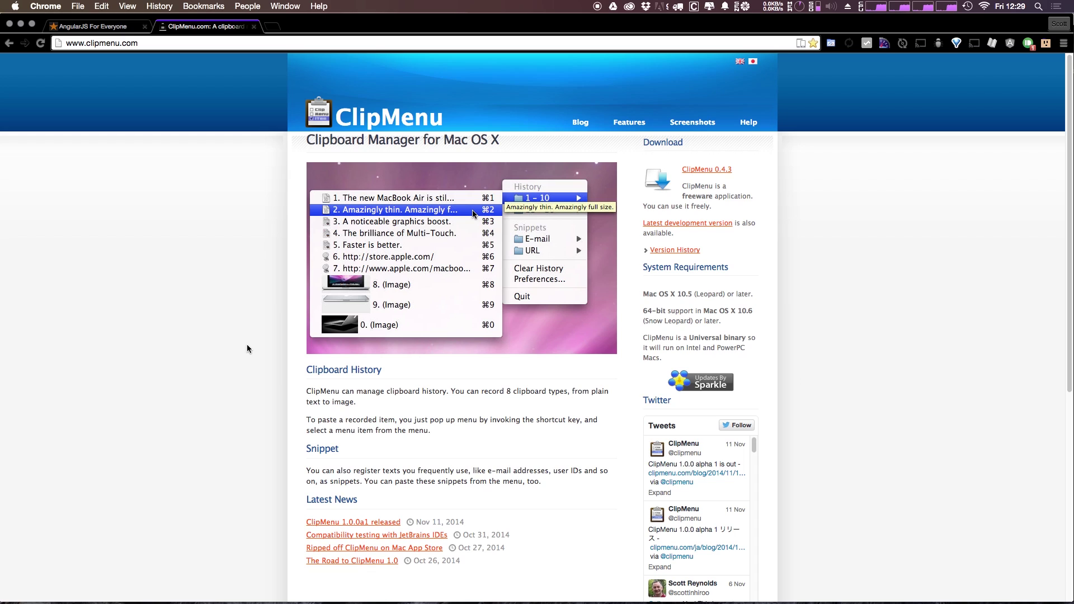
Bring up the clipboard history menu and browse the History 1 - 10 items.
key("super+shift+v")
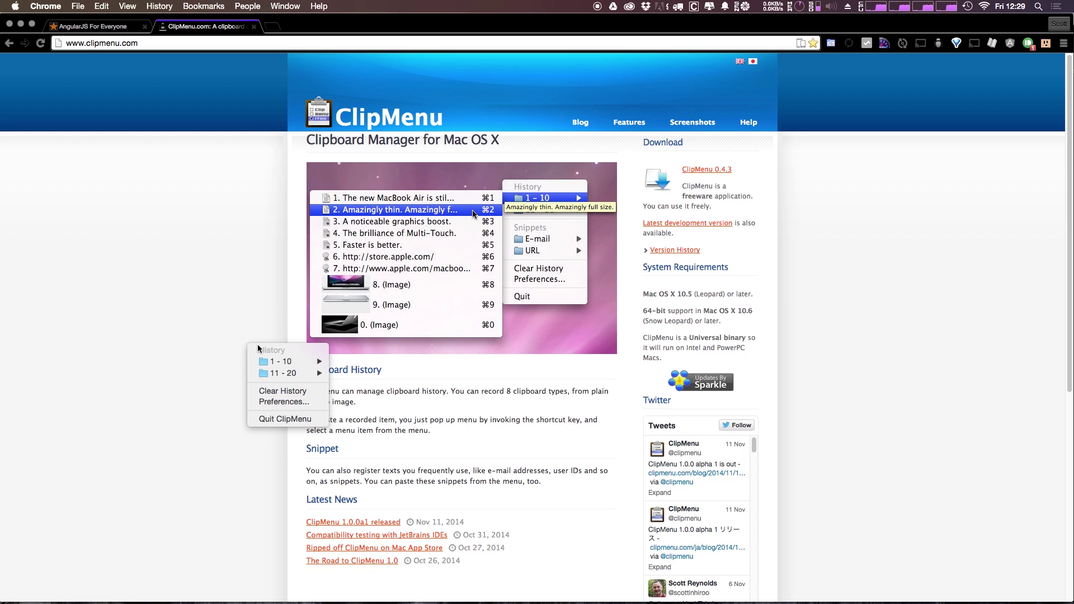
left_click(303, 210)
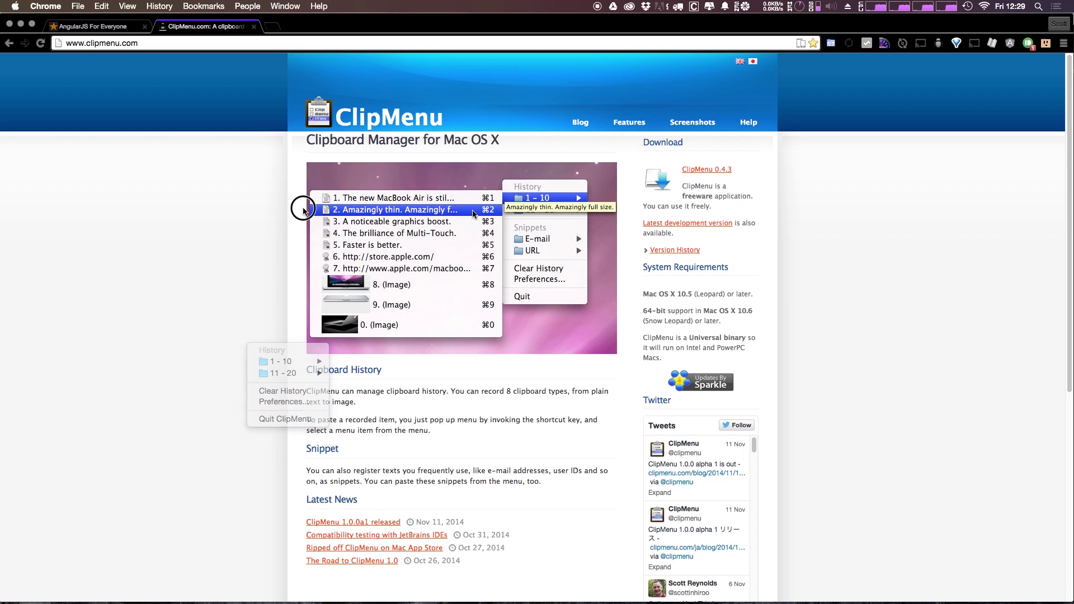
key("super+shift+v")
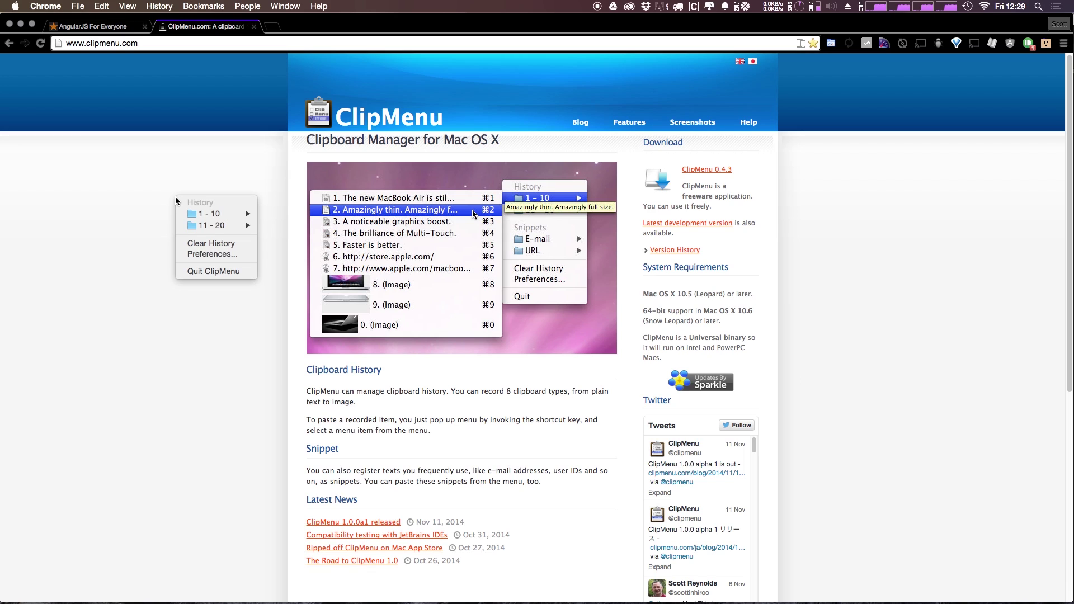
mouse_move(234, 212)
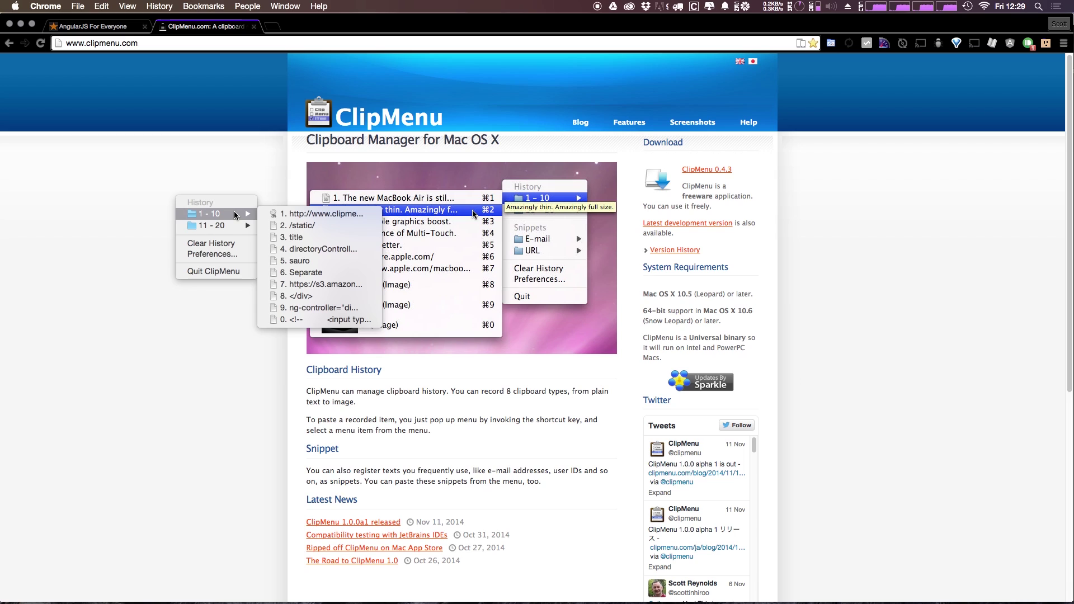
left_click(317, 314)
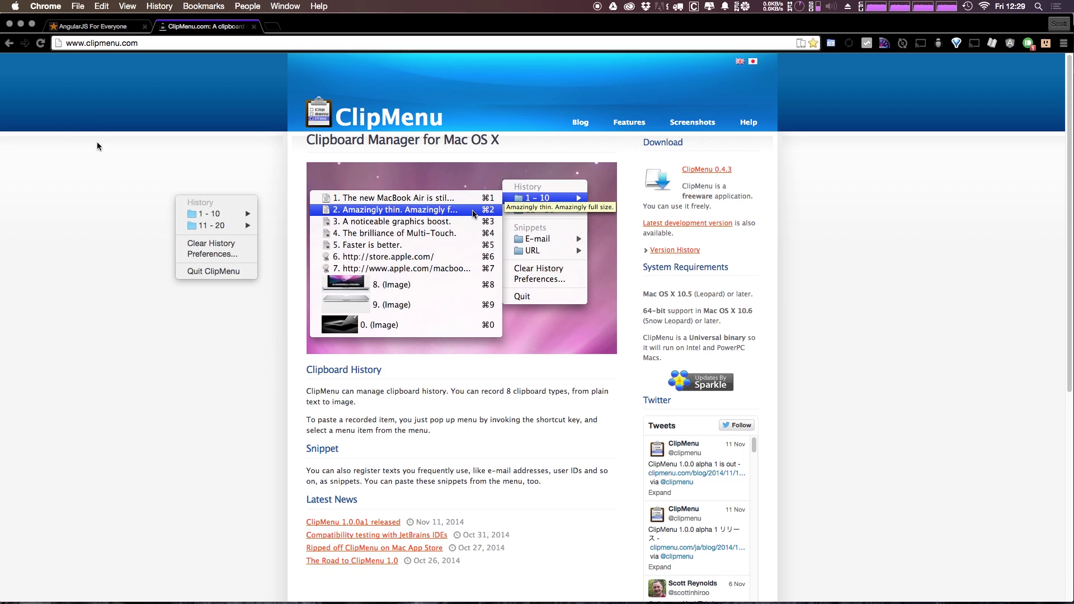
Set max clipboard history size to 50, keeping Last Used sorting and 30-minute autosaving.
left_click(223, 254)
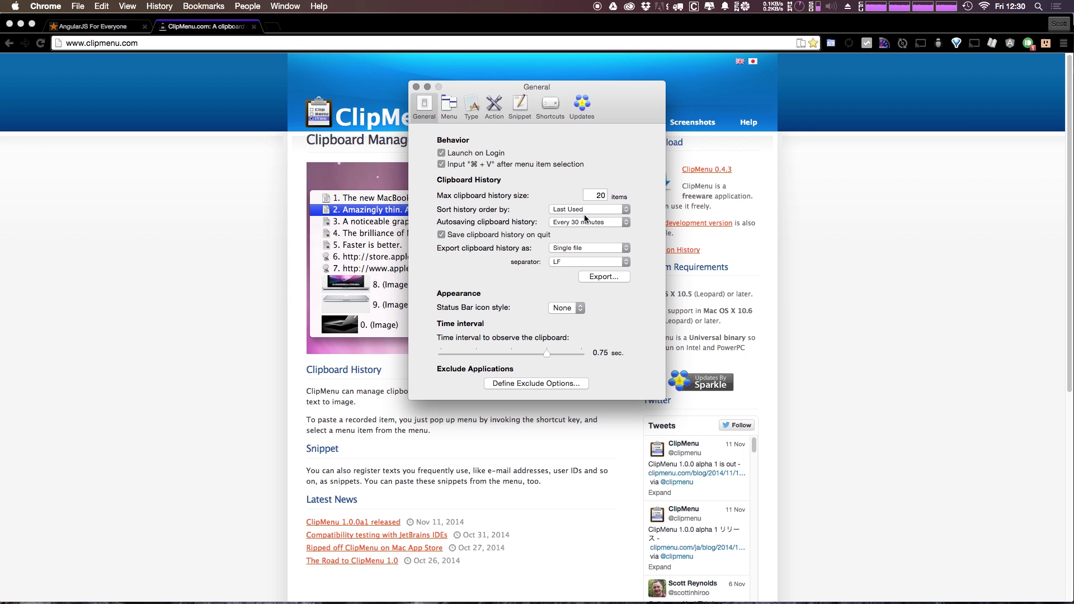
left_click(594, 191)
type("50")
left_click(626, 211)
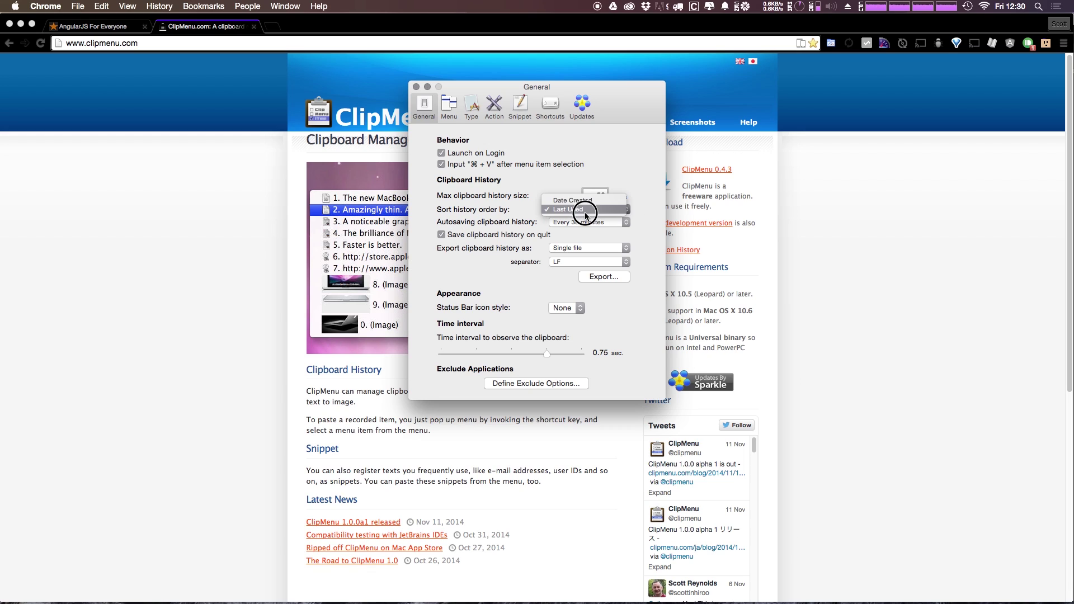
left_click(592, 210)
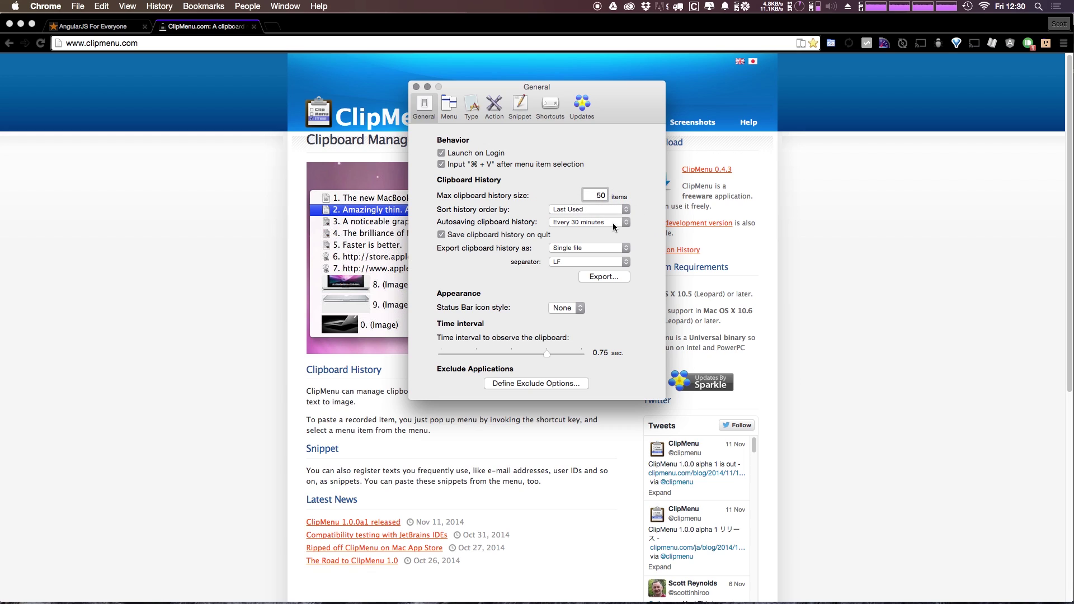
left_click(591, 223)
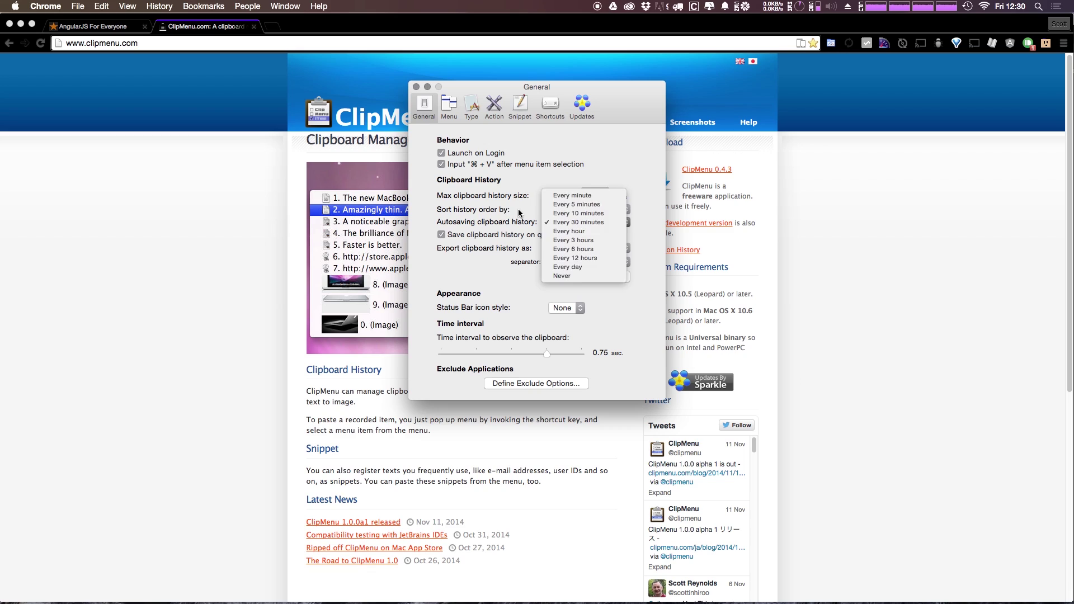
left_click(523, 222)
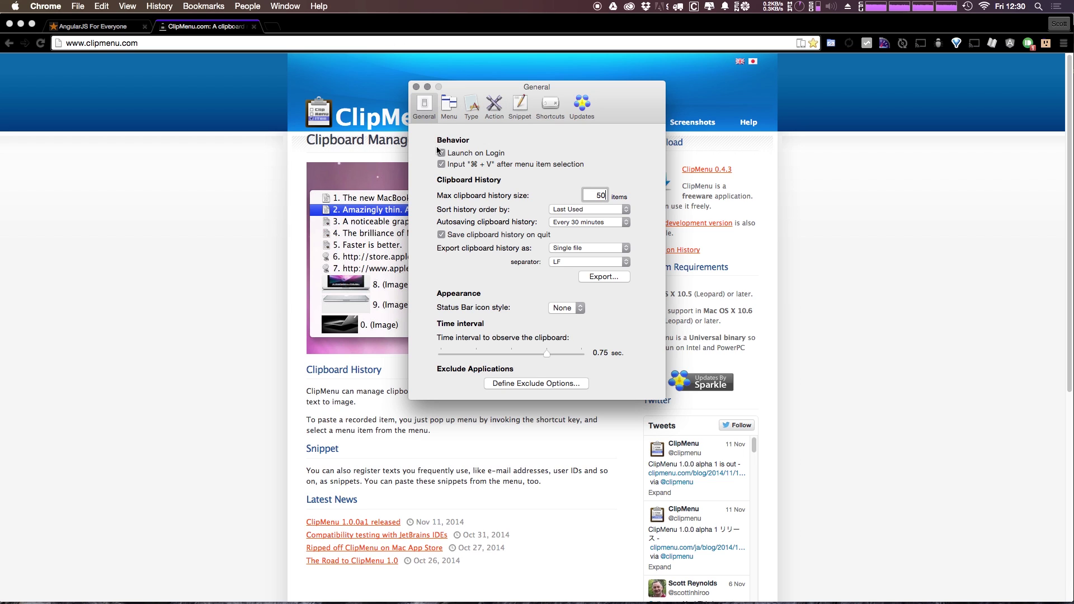
Copy the page screenshot image in Chrome and see it join the history as folder 21 - 21.
left_click(451, 109)
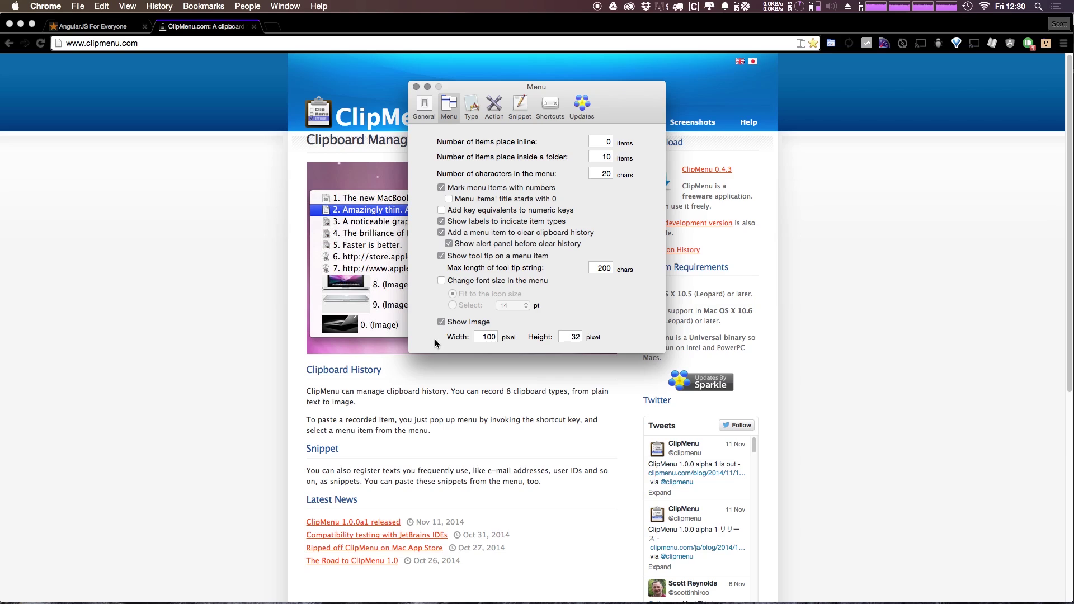
left_click(277, 287)
right_click(343, 266)
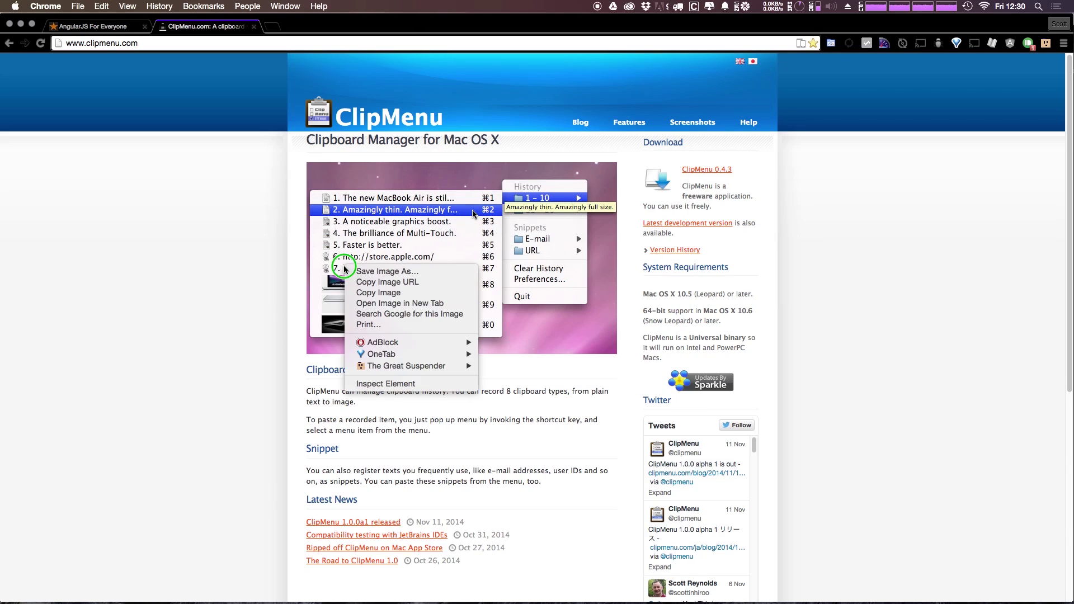
left_click(374, 293)
key("super+shift+v")
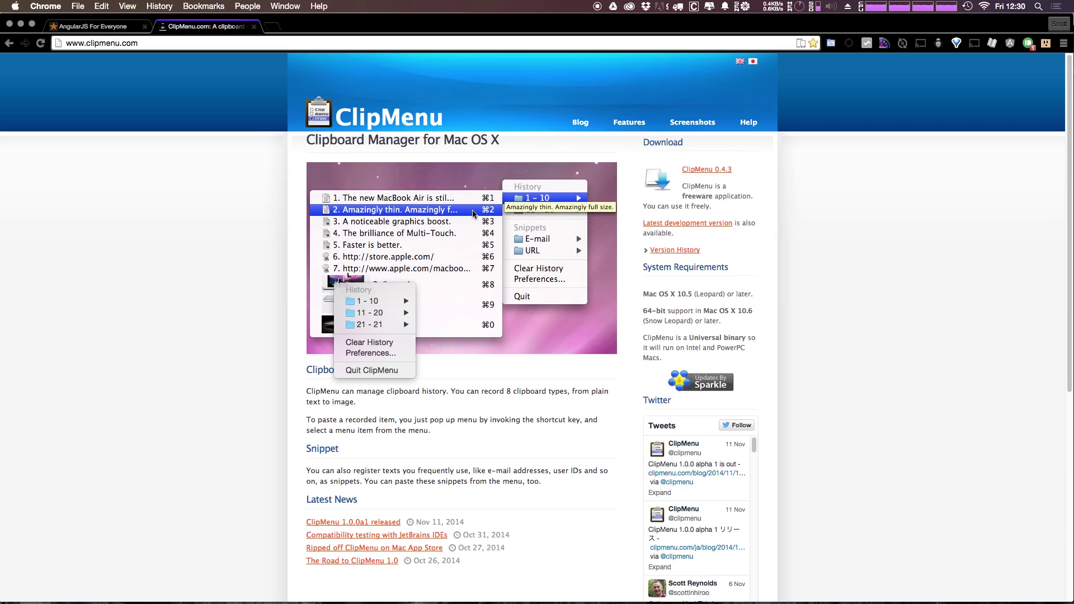
mouse_move(386, 301)
Reopen Preferences and step through the Type, Action and Snippet panes.
left_click(348, 352)
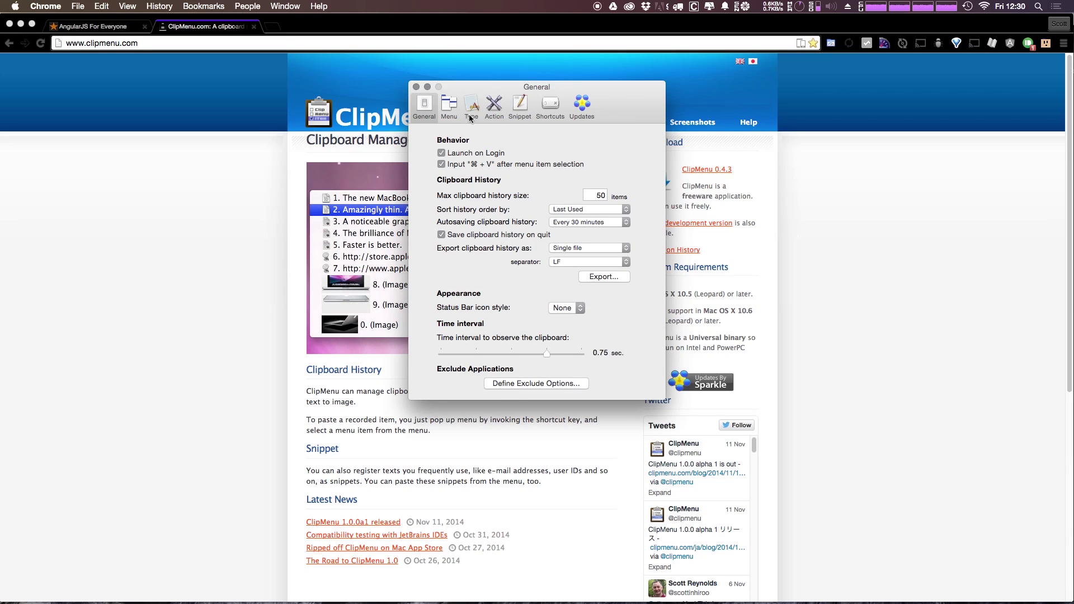
left_click(471, 106)
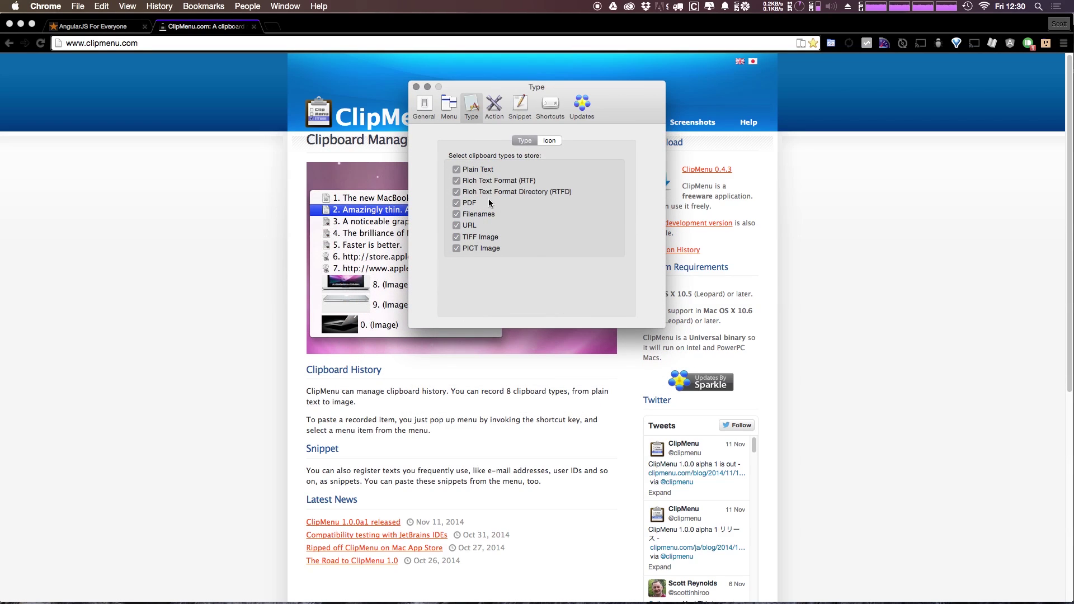
left_click(495, 109)
left_click(519, 108)
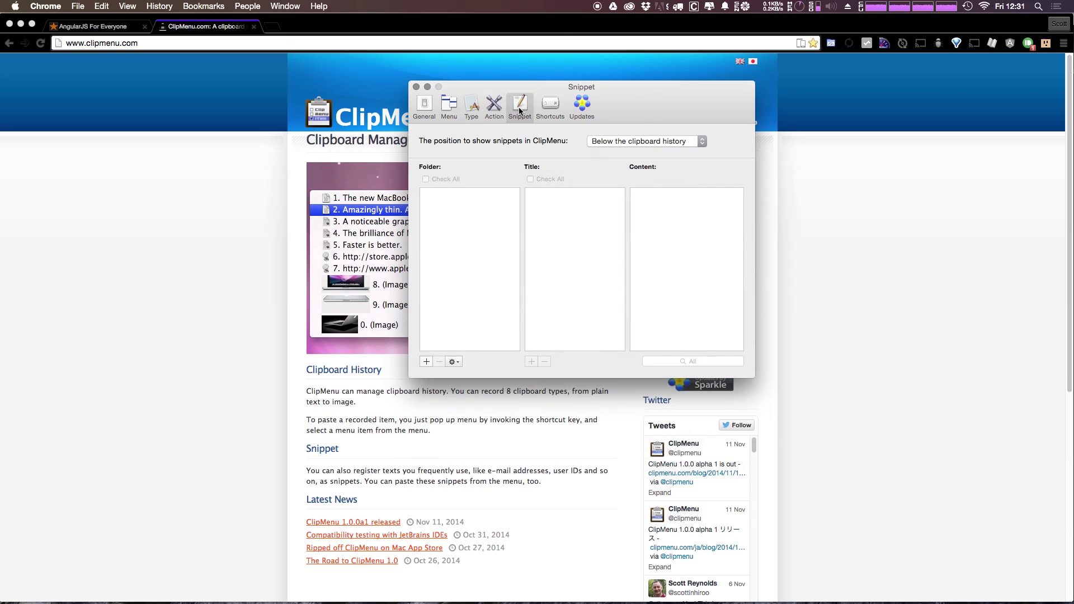
left_click(501, 210)
Create a snippet folder named Emoji and add a new snippet to it.
left_click(426, 361)
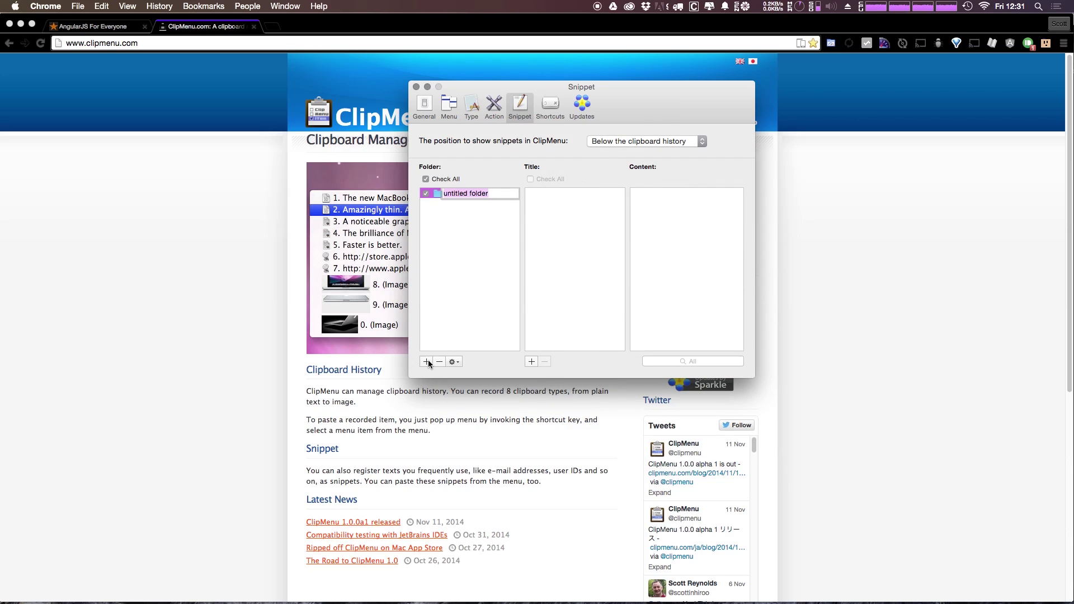
type("Emoji")
key("Return")
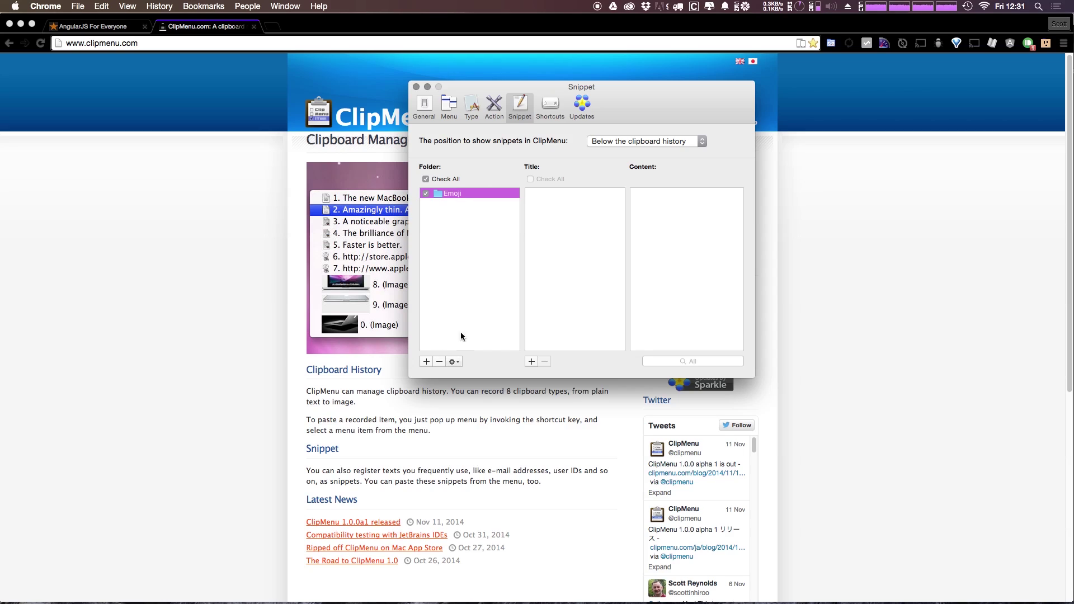
left_click(562, 293)
left_click(534, 361)
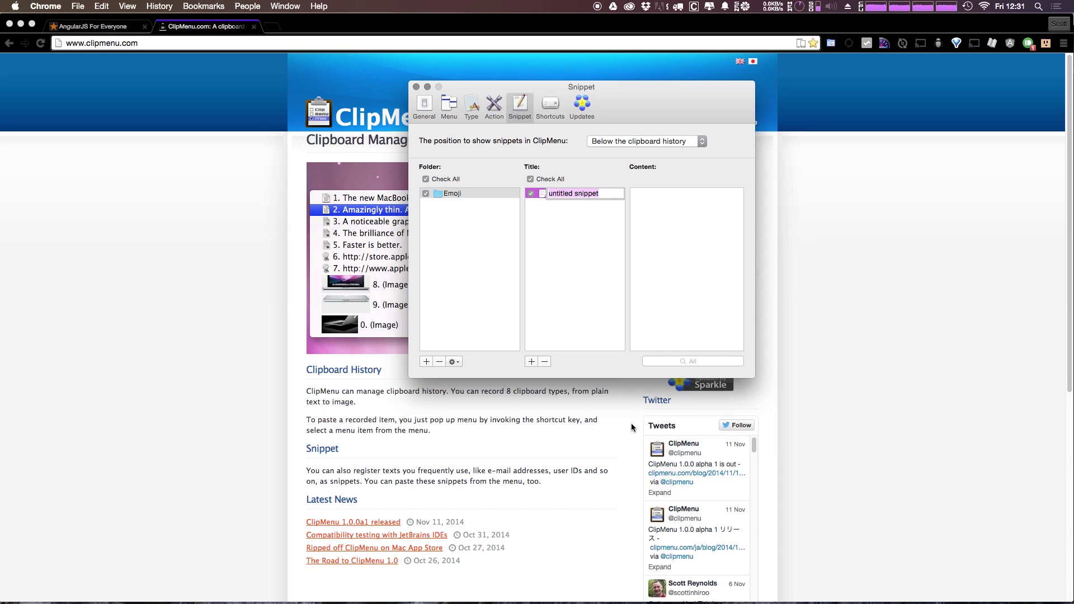
Rename the untitled snippet to -__-.
key("BackSpace")
type("-__-")
key("Return")
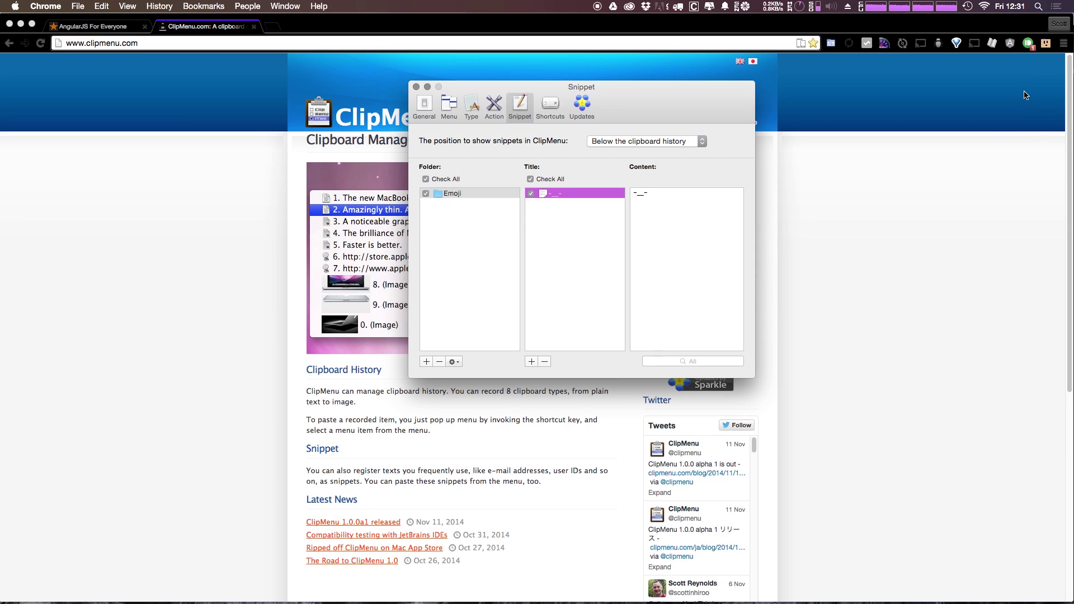
Insert the -__- snippet from the clipboard menu's Snippets › Emoji submenu.
key("super+shift+v")
mouse_move(667, 224)
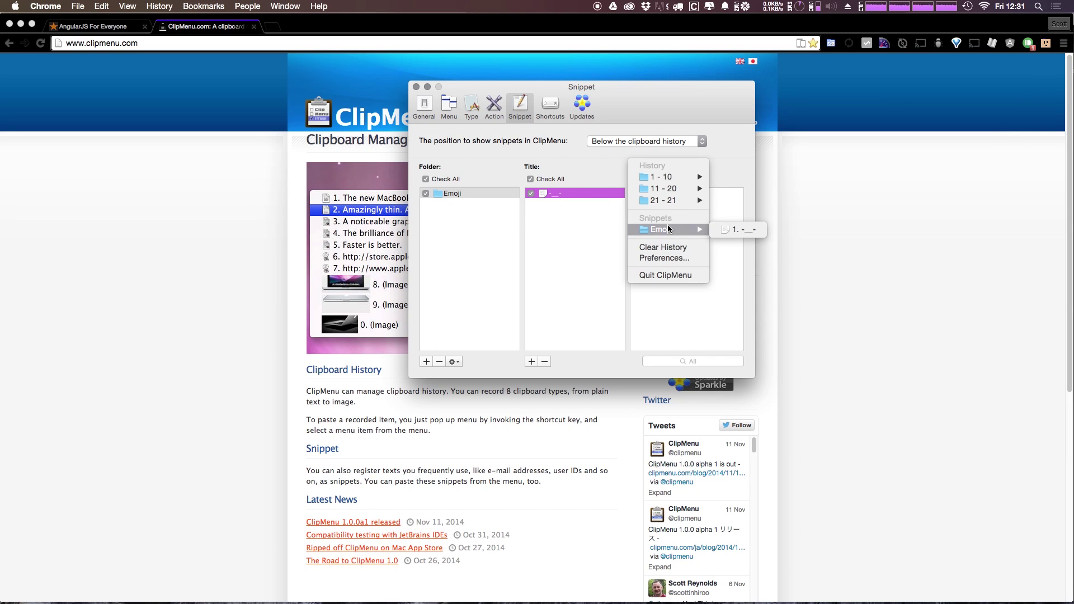
left_click(722, 229)
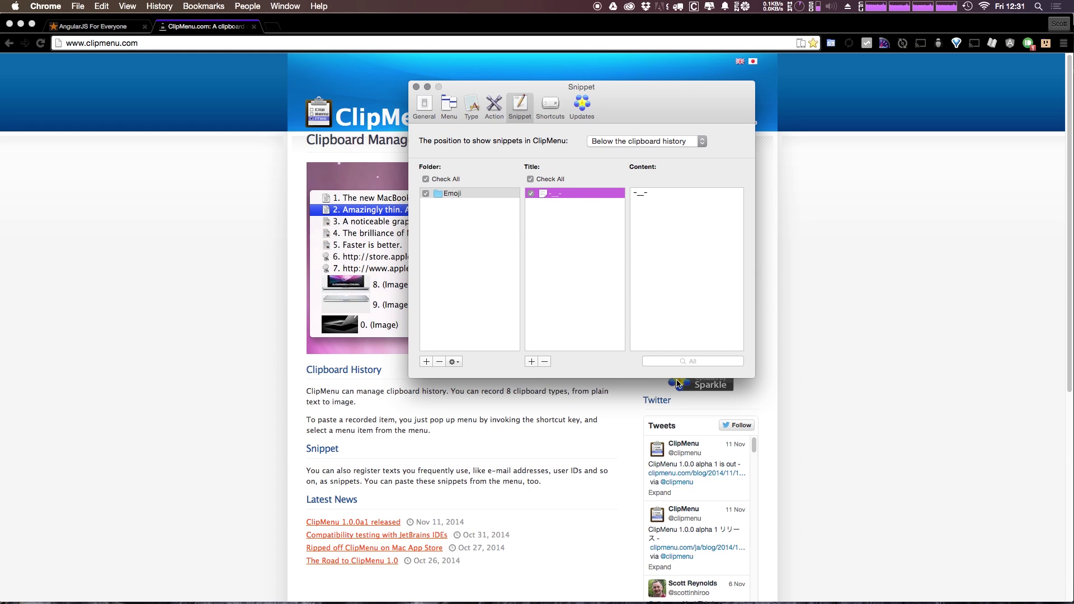
Look over the Shortcuts and Updates panes, then close the preferences window.
left_click(540, 103)
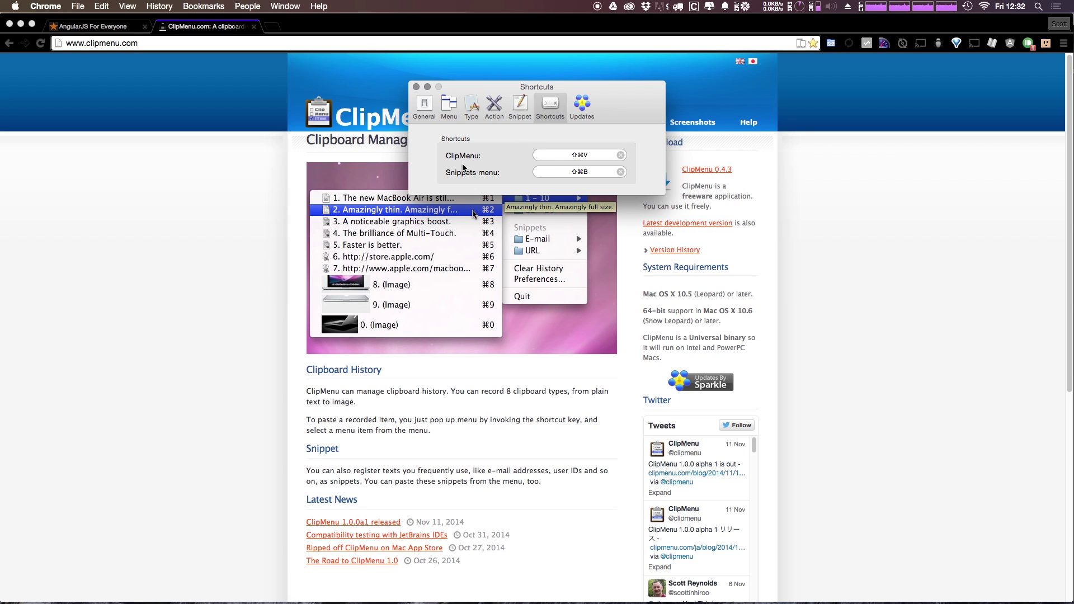
left_click(582, 107)
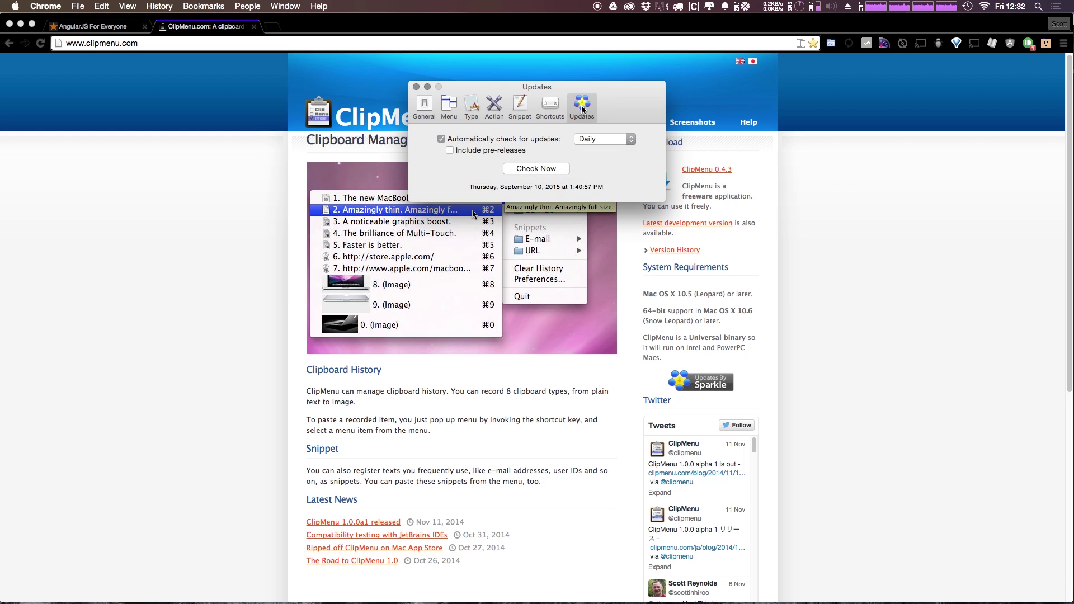
left_click(416, 87)
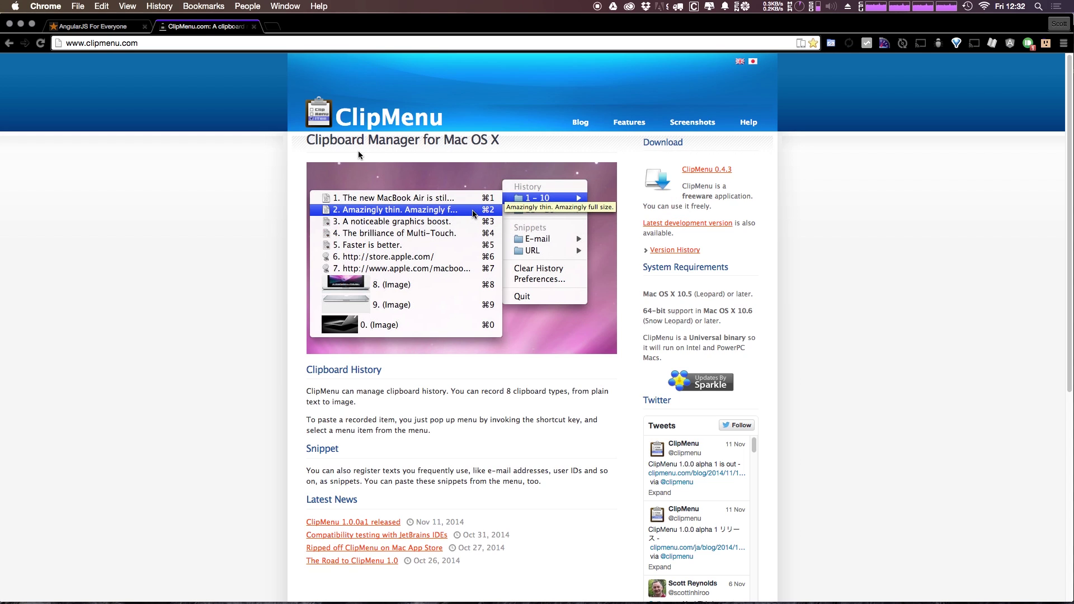